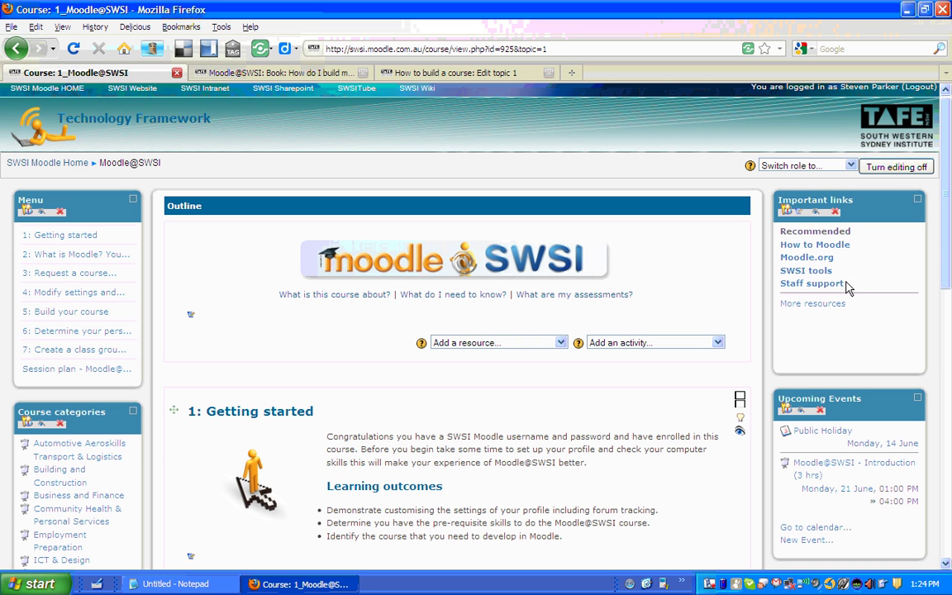
Look over the Getting started topic, read the "What is this course about?" page, and return to the Moodle@SWSI course page
scroll(850, 369, "down", 6)
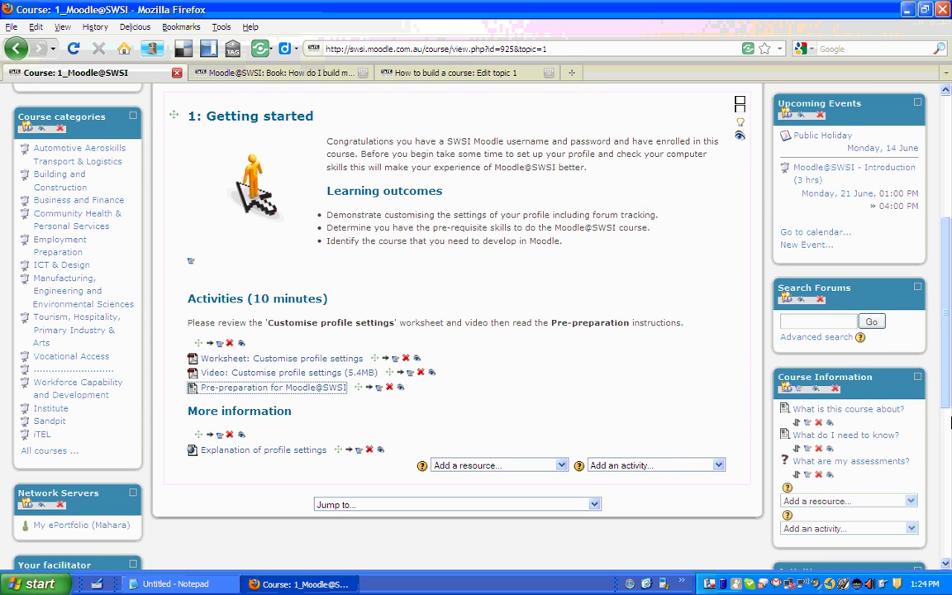
scroll(948, 285, "up", 6)
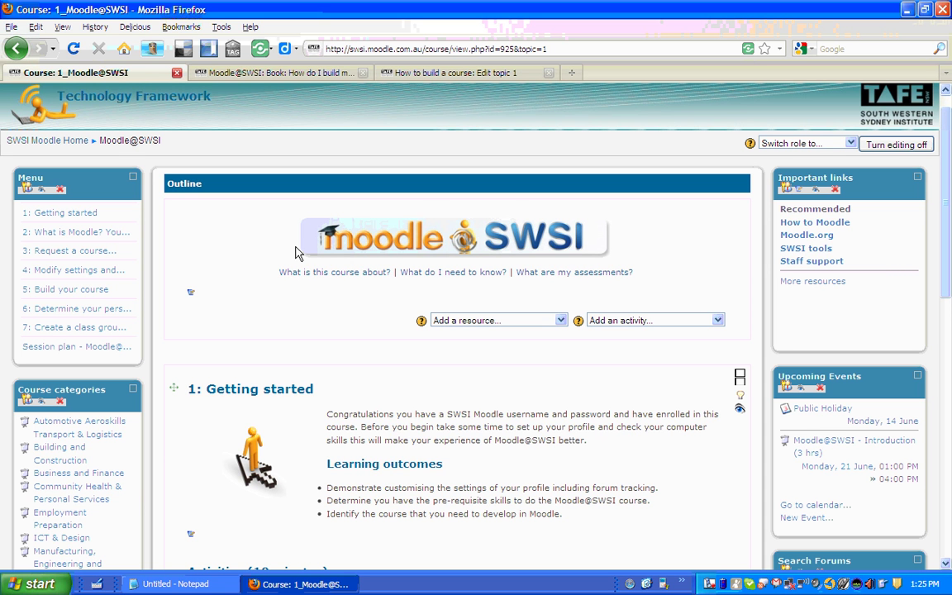
left_click(357, 278)
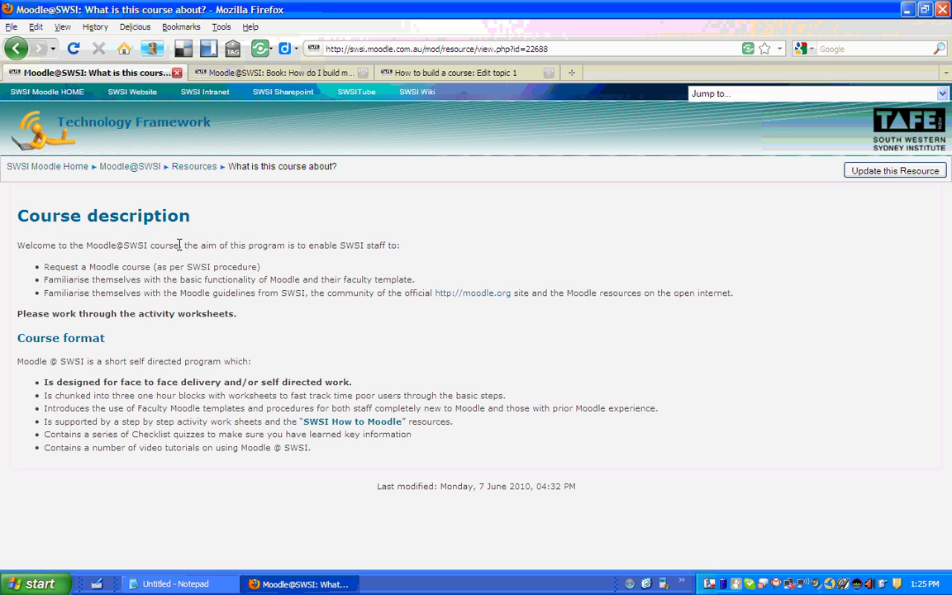
left_click(132, 167)
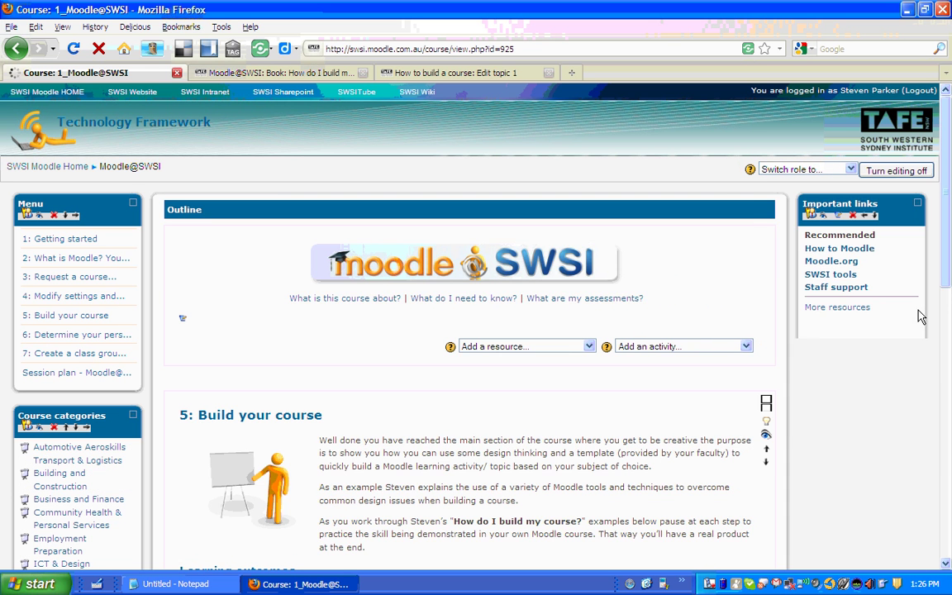
Read the introduction, learning outcomes and activities of topic 5, Build your course
left_click_drag(947, 246, 946, 368)
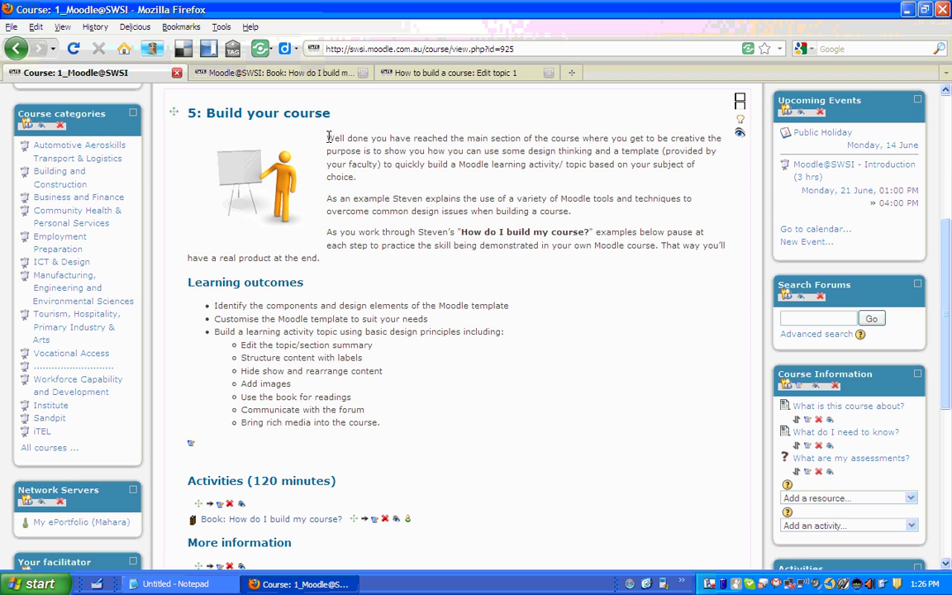
left_click_drag(327, 138, 429, 275)
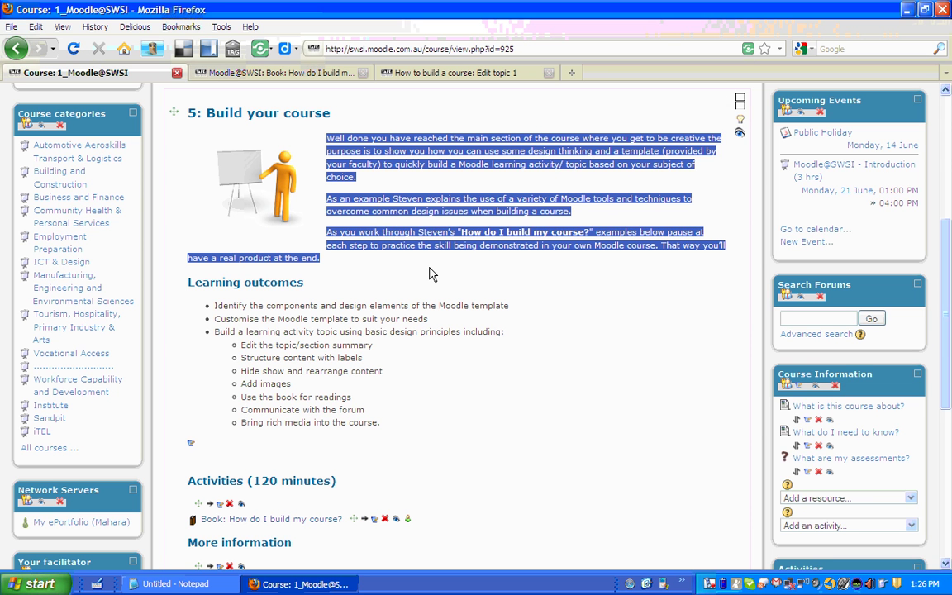
left_click(430, 274)
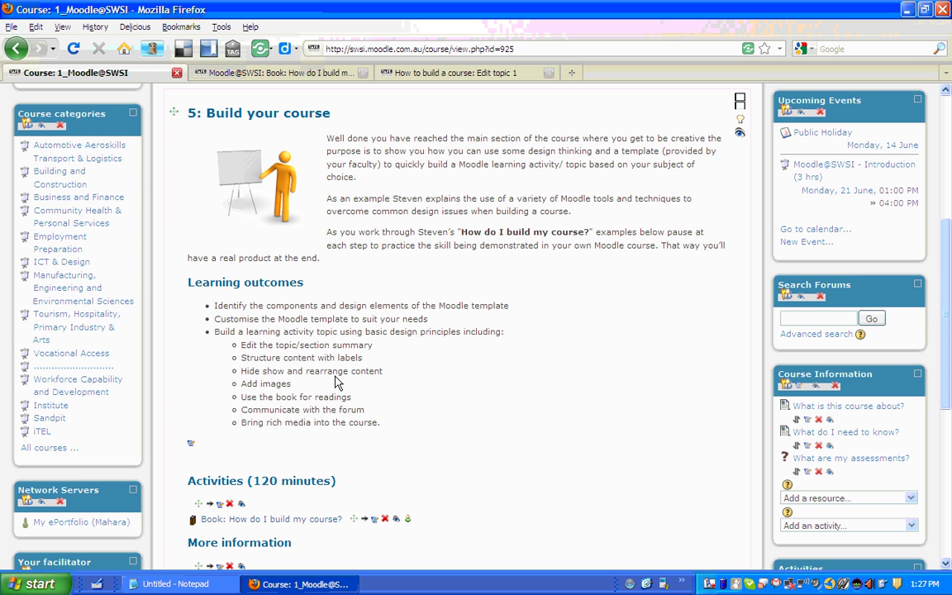
left_click_drag(947, 333, 947, 373)
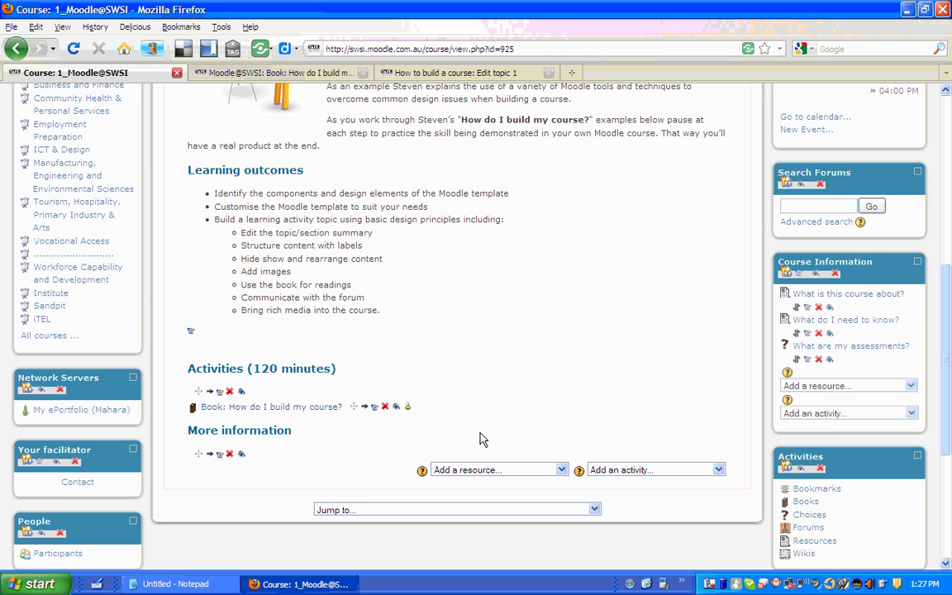
Open the book "How do I build my course?" and turn its editing off to view the plain table of contents
left_click(302, 407)
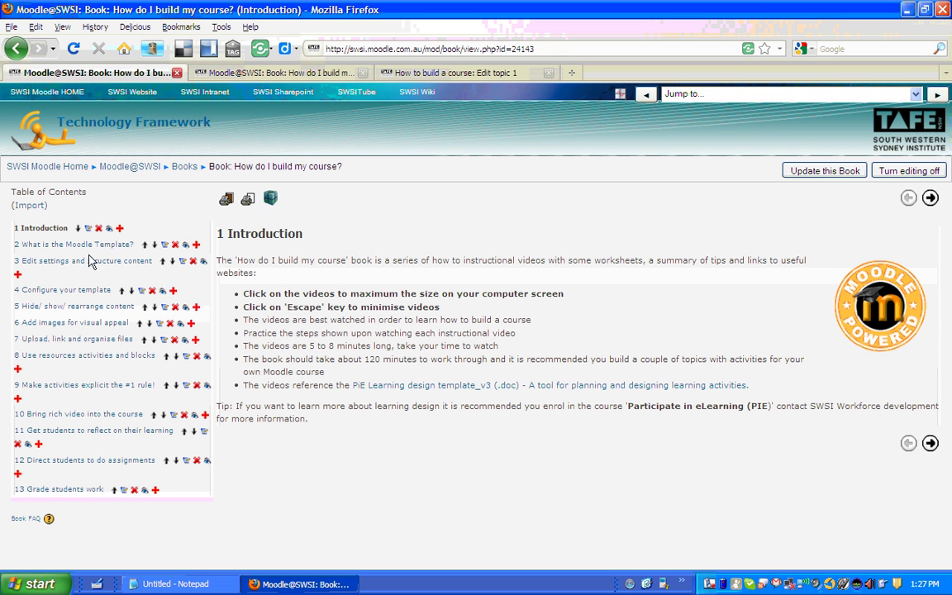
left_click(896, 172)
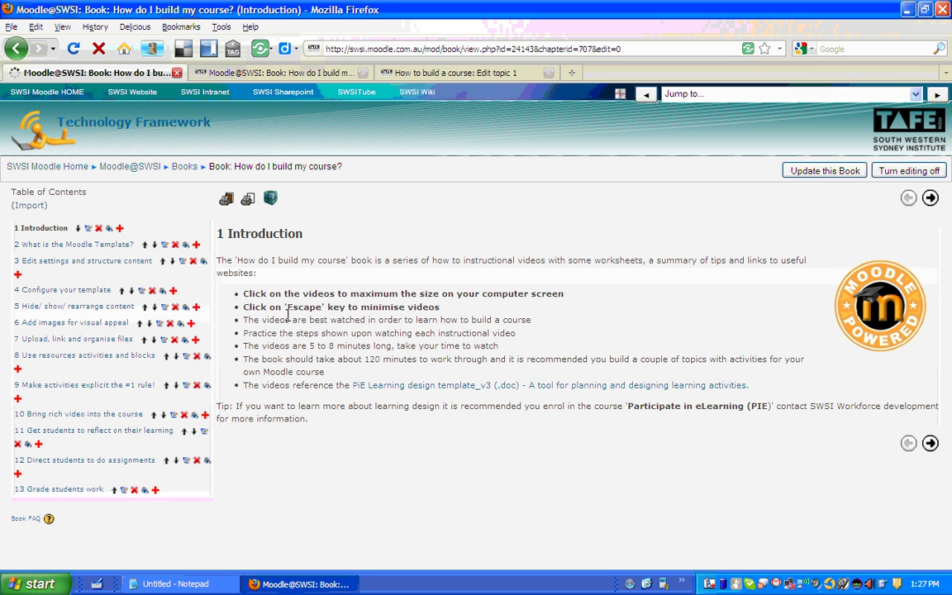
left_click(92, 246)
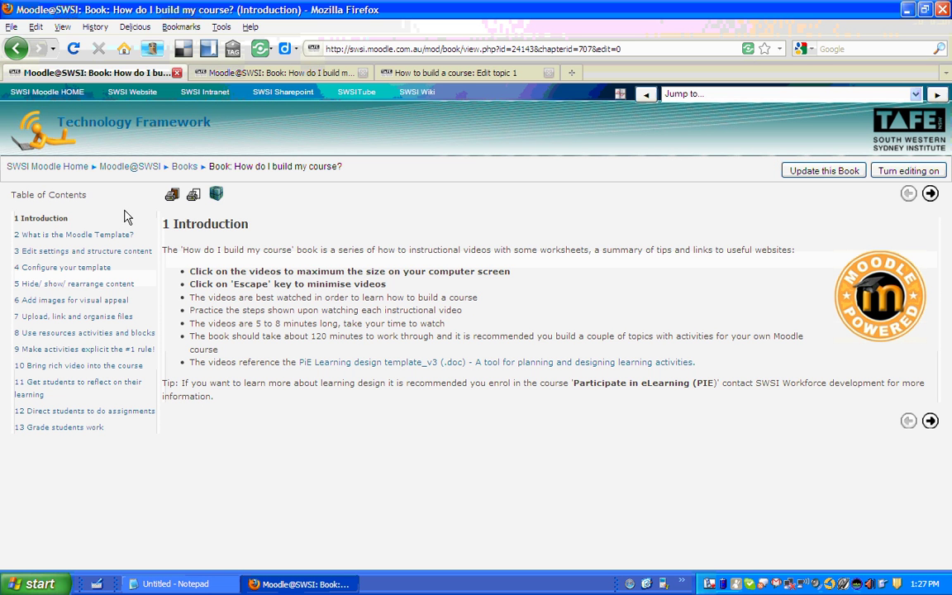
Return to the Moodle@SWSI course page and look through topic 5 and the side blocks without editing controls
left_click(130, 167)
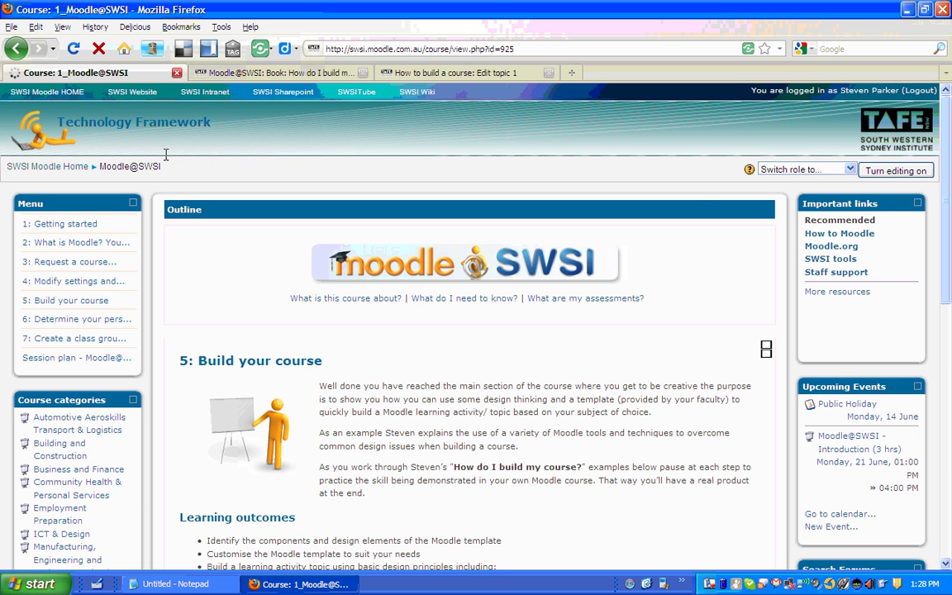
scroll(949, 183, "down", 6)
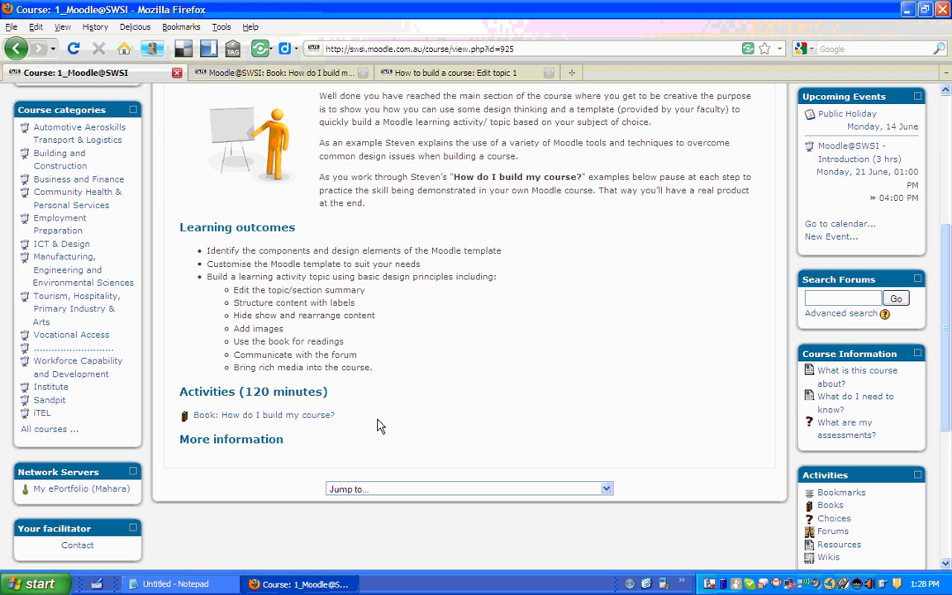
left_click_drag(948, 399, 941, 450)
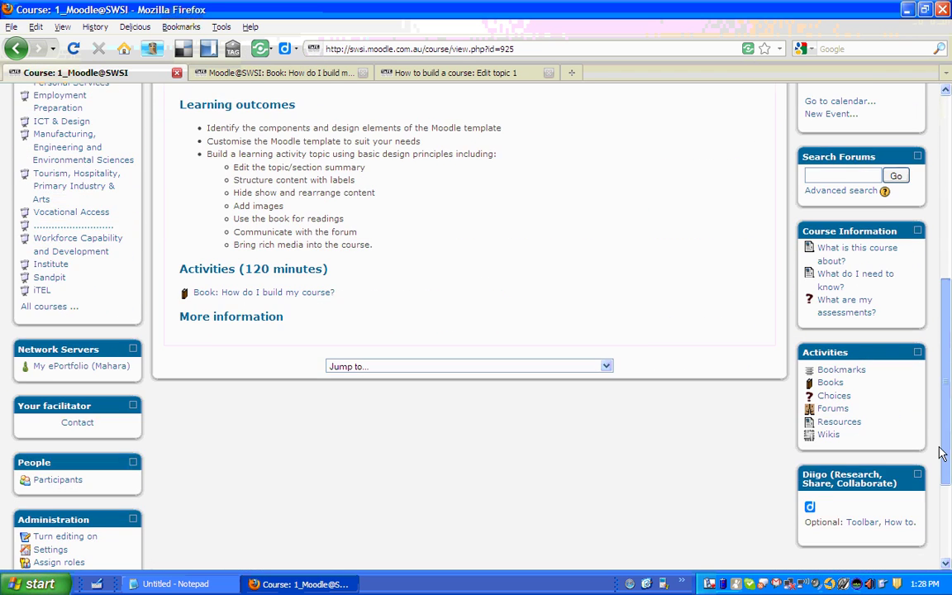
scroll(854, 384, "up", 10)
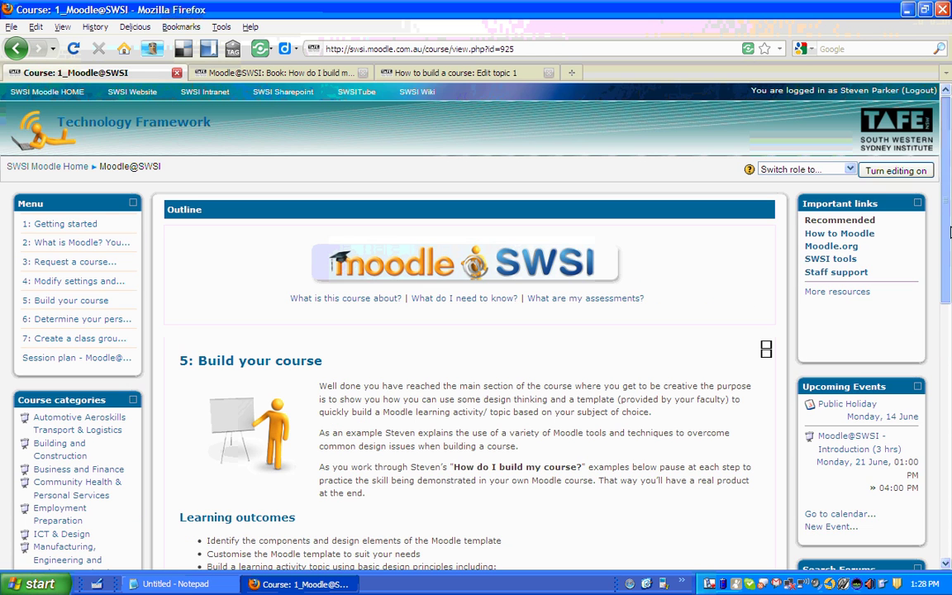
Turn editing on for the course page and view the resource types that can be added to topic 5
left_click(900, 174)
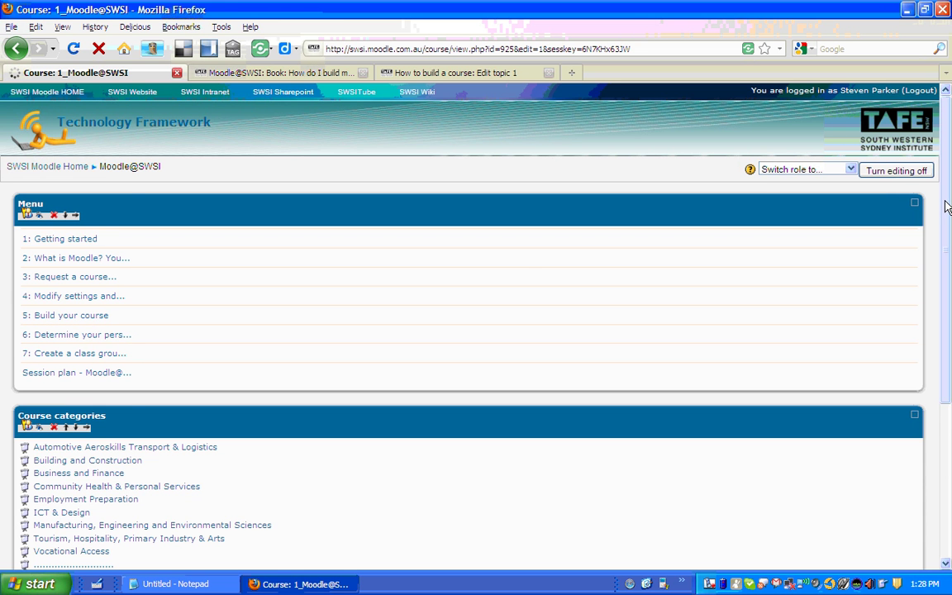
scroll(944, 269, "down", 5)
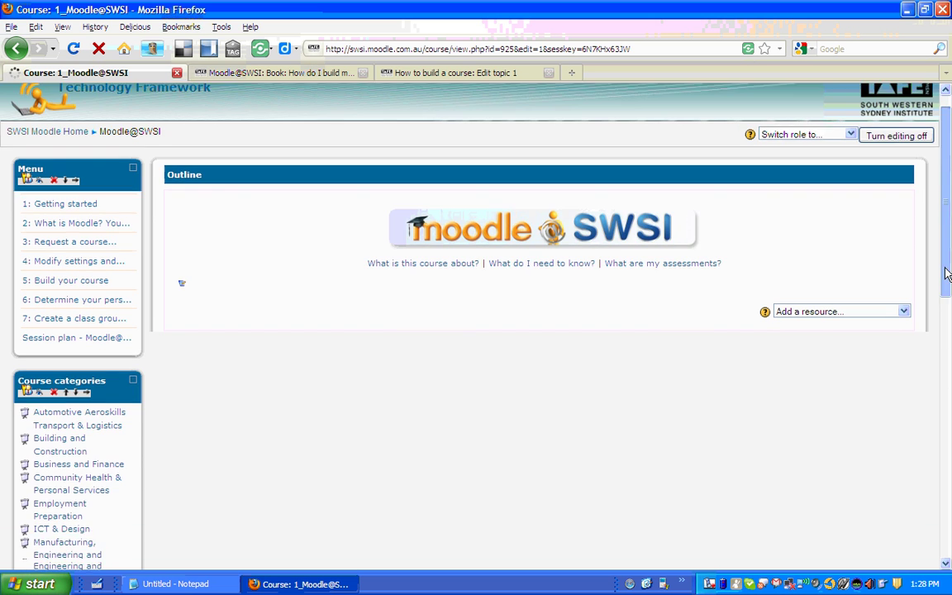
right_click(708, 585)
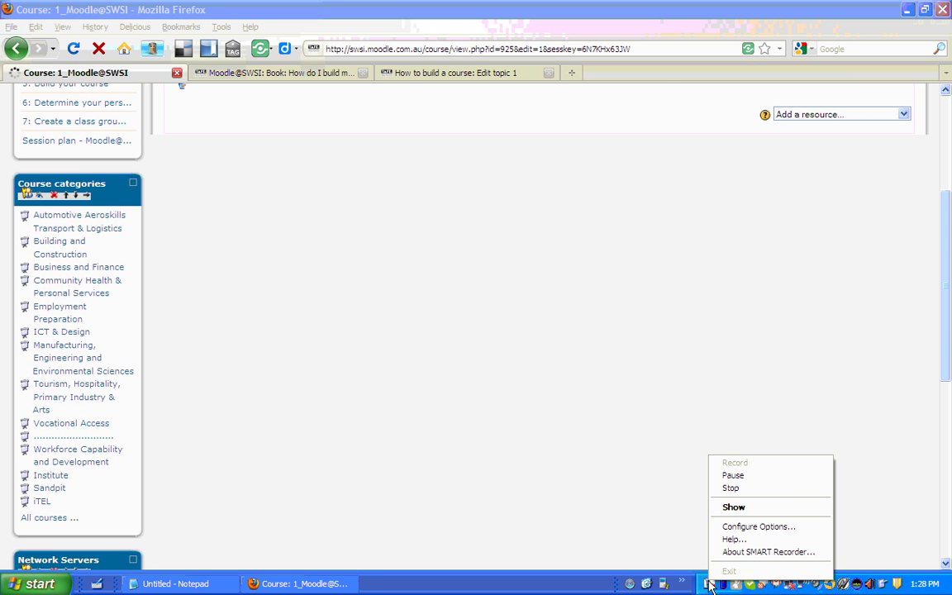
left_click(750, 472)
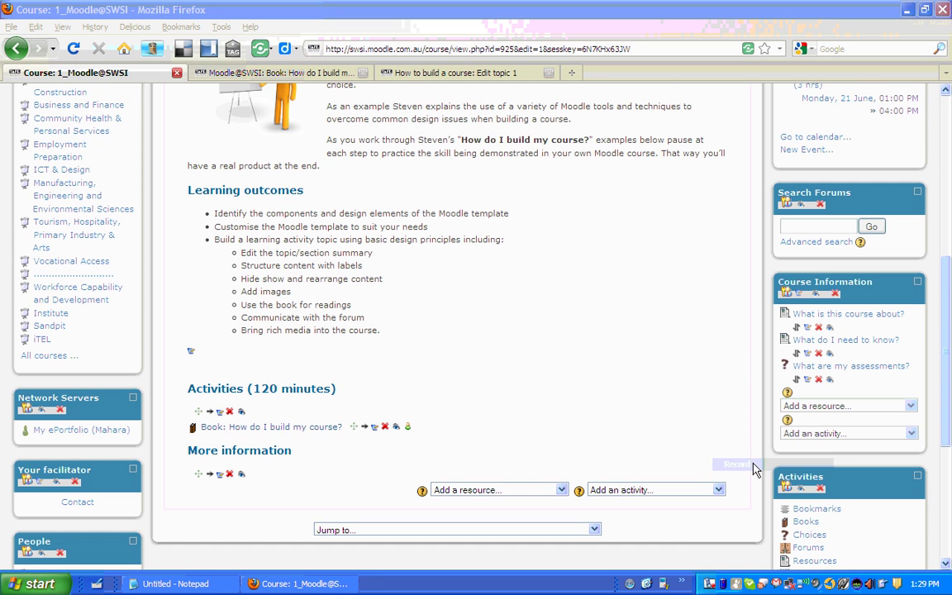
left_click(561, 491)
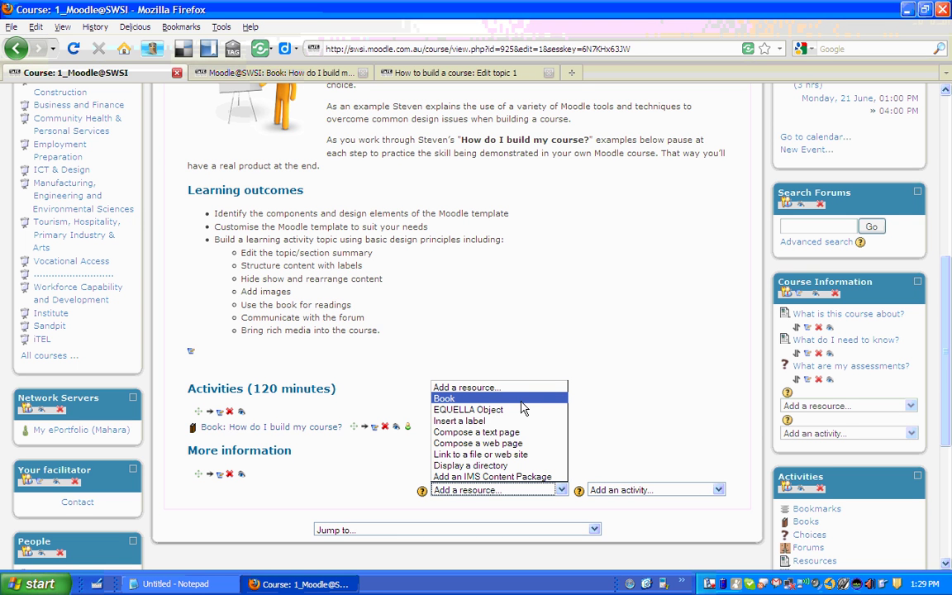
left_click(697, 396)
left_click_drag(948, 360, 948, 219)
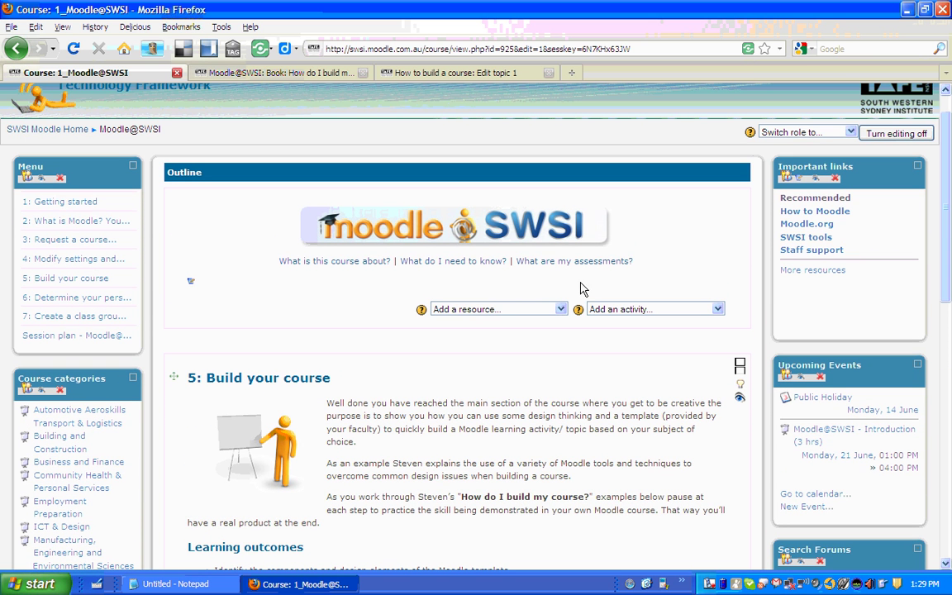
Open topic 1, Getting started, and review its summary, learning outcomes, activities and More information section
left_click(88, 212)
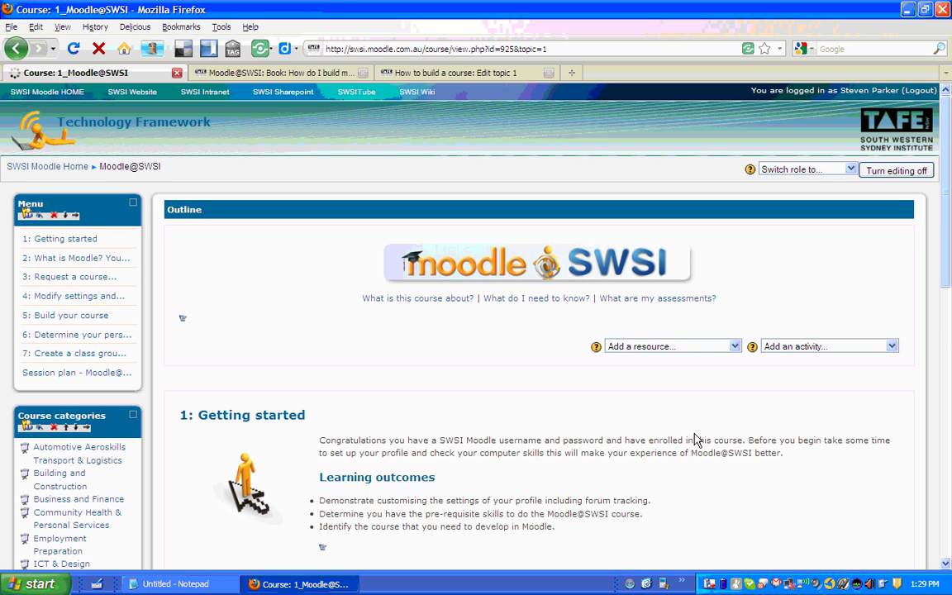
left_click_drag(947, 260, 943, 378)
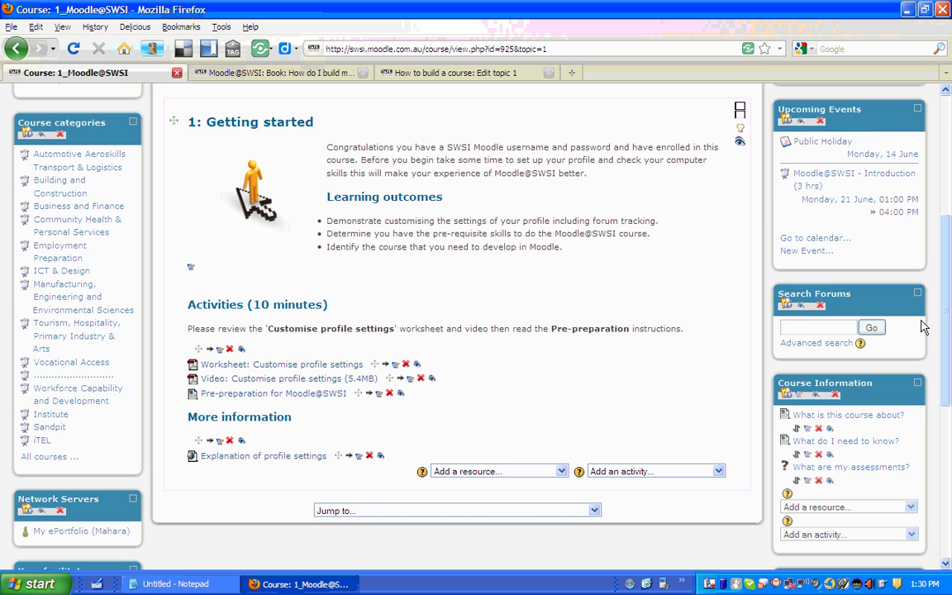
scroll(942, 326, "up", 6)
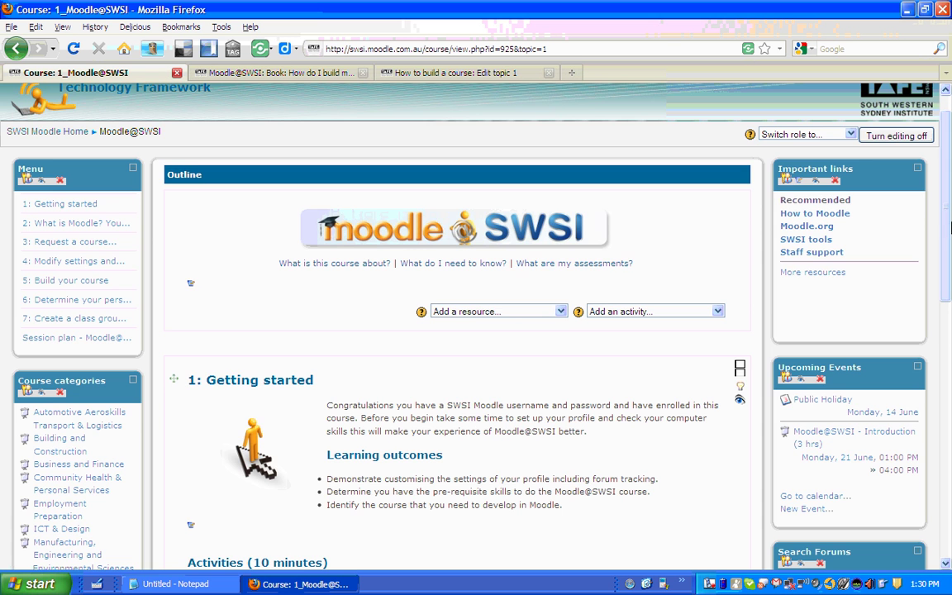
scroll(940, 303, "down", 5)
scroll(940, 303, "down", 1)
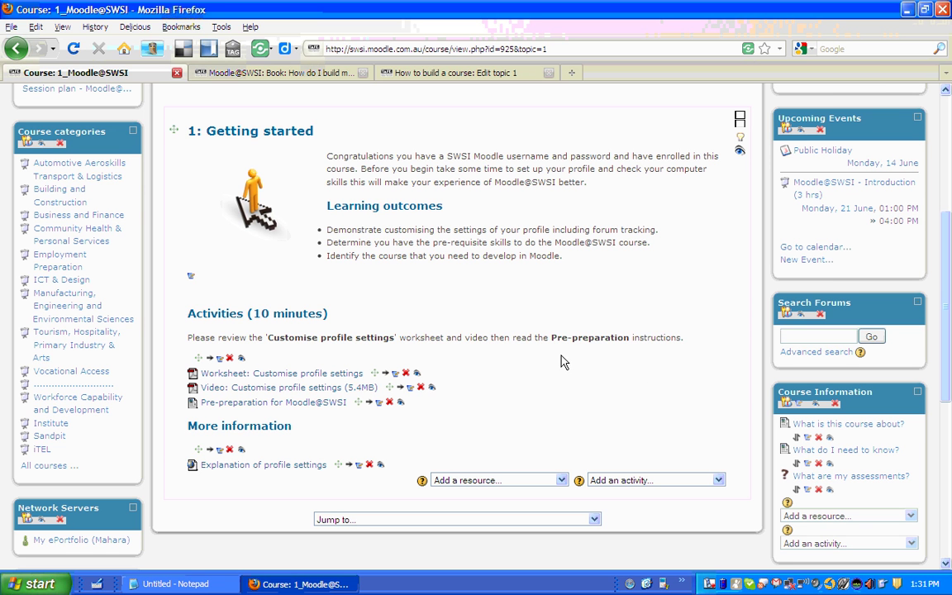
Open the "Pre-preparation for Moodle@SWSI" resource, maximise its window to view the full web address, and close it
left_click(297, 408)
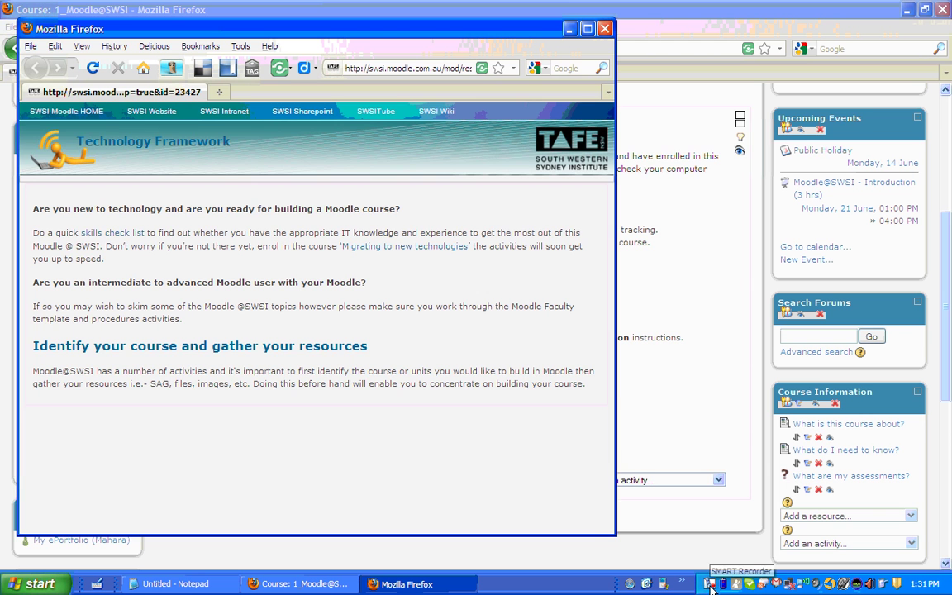
left_click(345, 67)
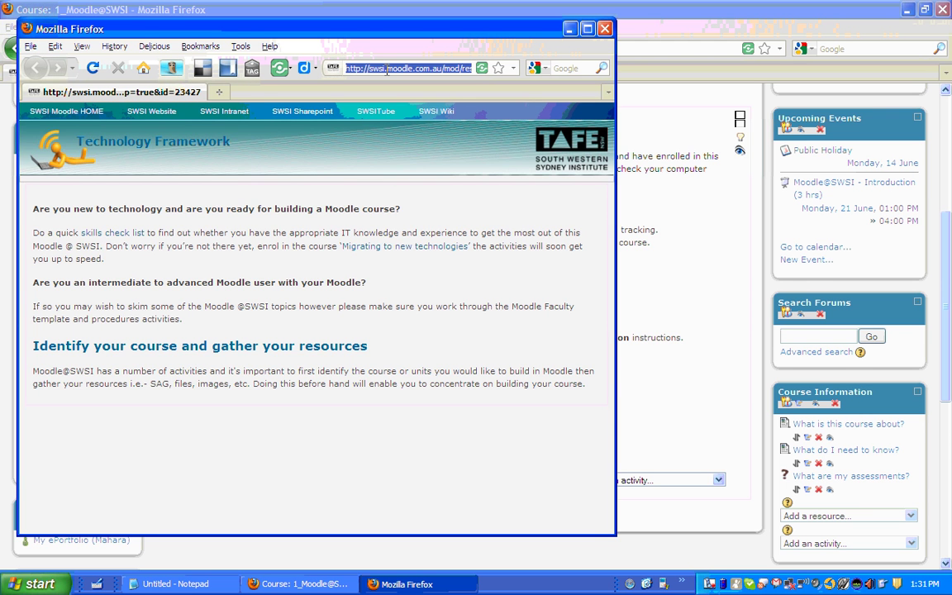
left_click(587, 30)
left_click(621, 49)
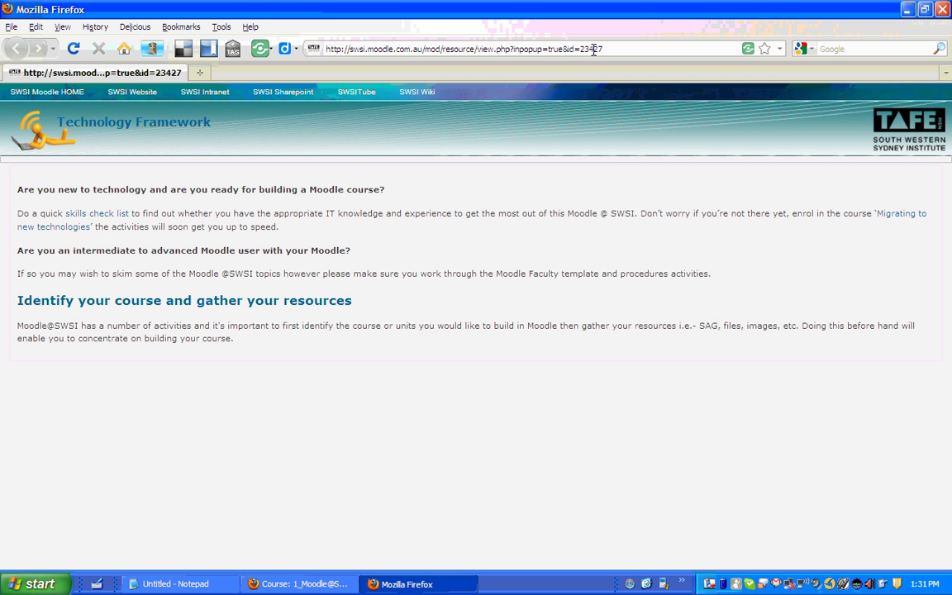
left_click(943, 10)
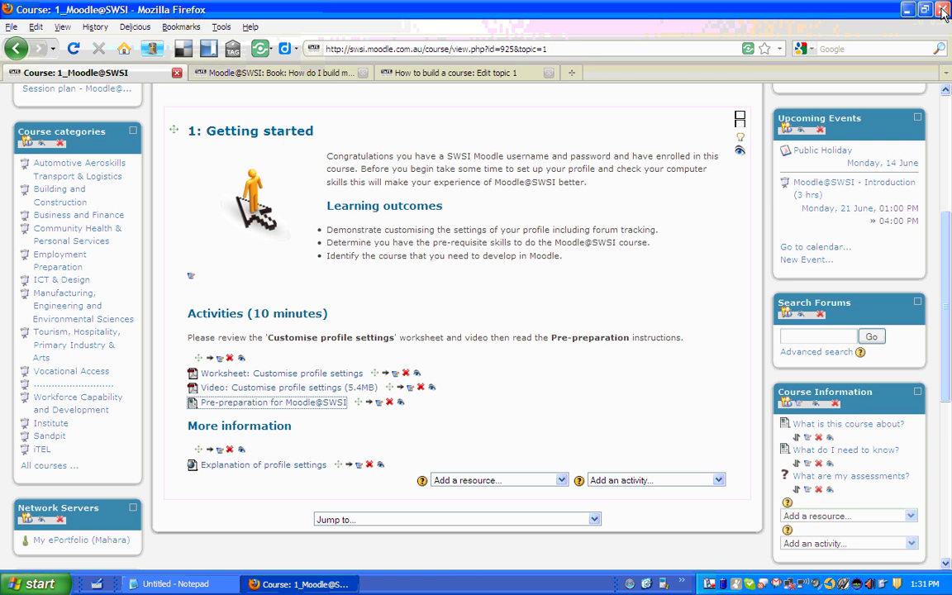
Highlight the bold word Pre-preparation, followed by the whole review instruction sentence, under Activities (10 minutes)
left_click(568, 344)
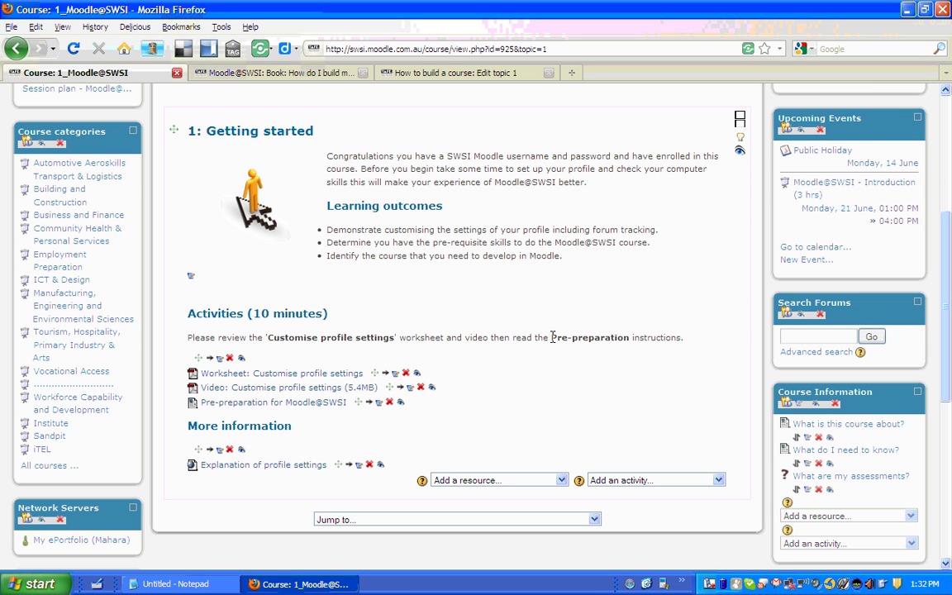
left_click_drag(551, 337, 629, 339)
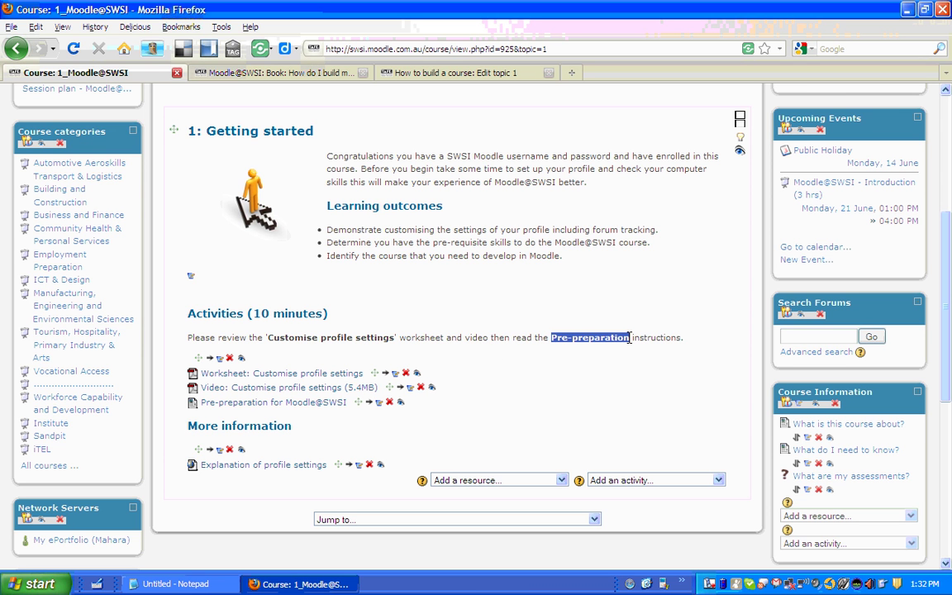
left_click(565, 367)
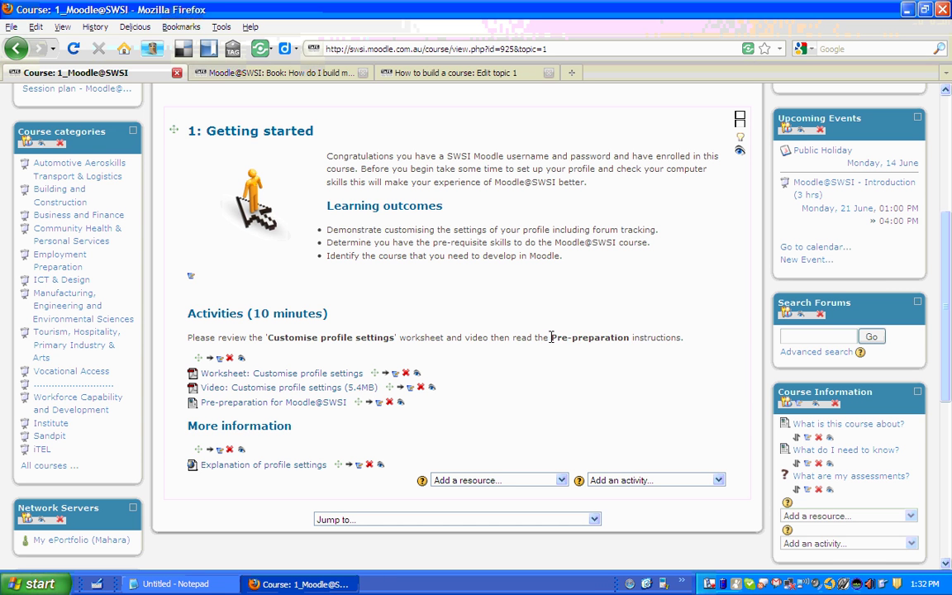
left_click_drag(550, 337, 604, 340)
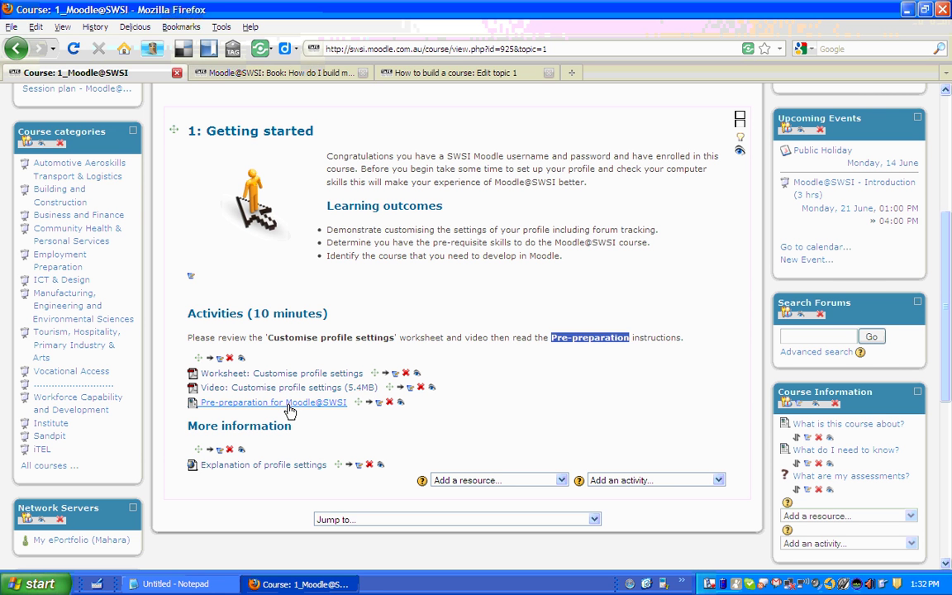
left_click(589, 364)
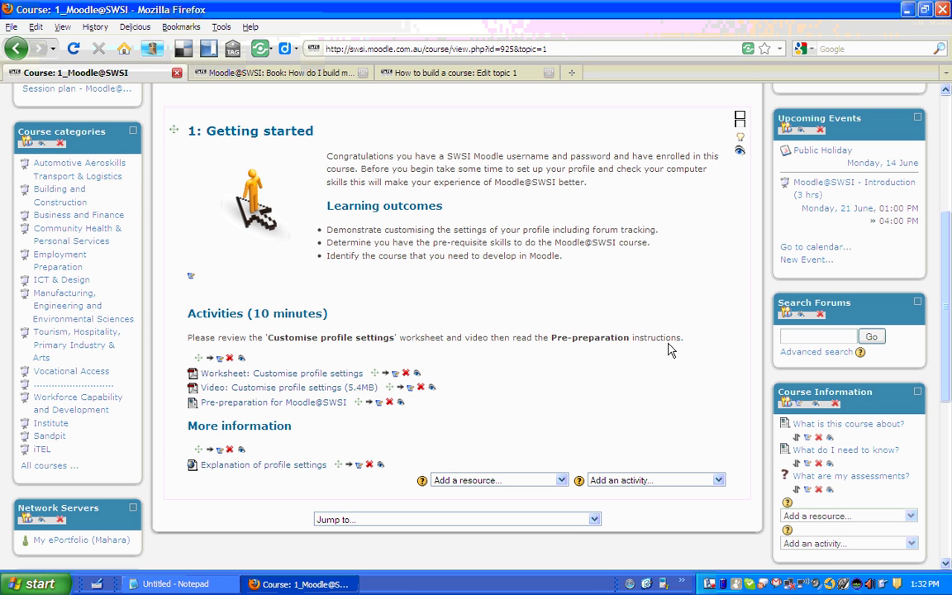
left_click_drag(682, 339, 189, 336)
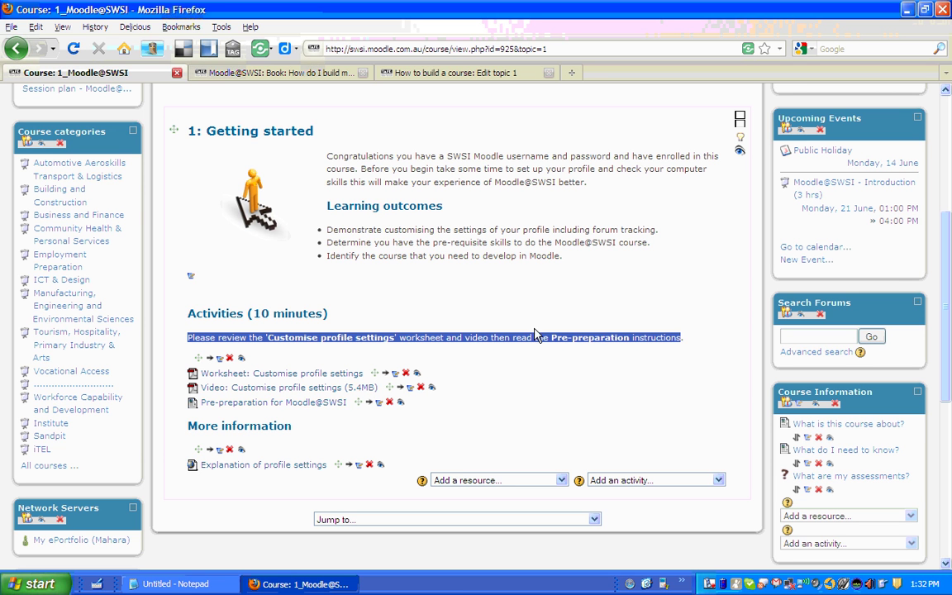
Clear the sentence selection, highlight just the bold word Pre-preparation in the activity instruction twice, and deselect it
left_click(553, 362)
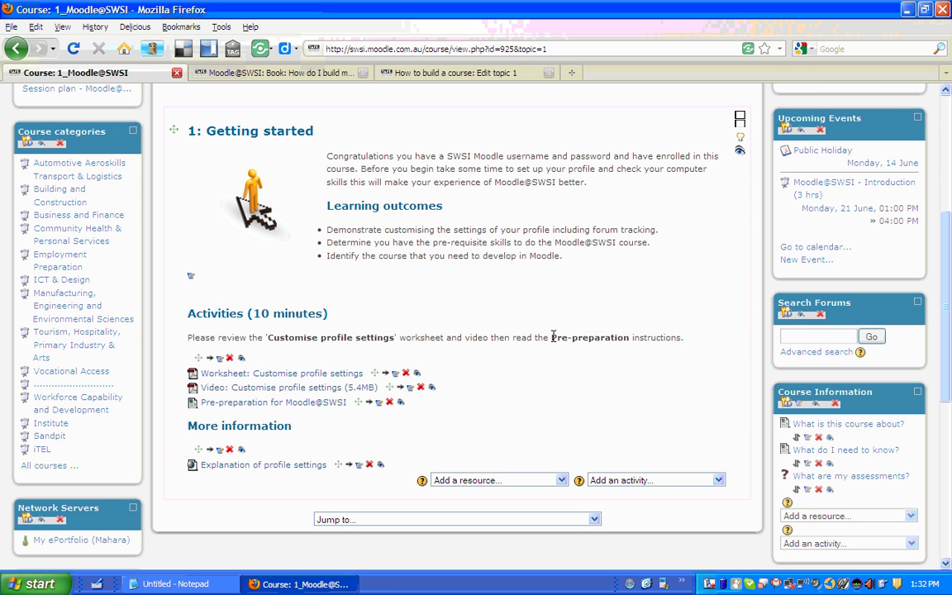
left_click_drag(551, 337, 630, 337)
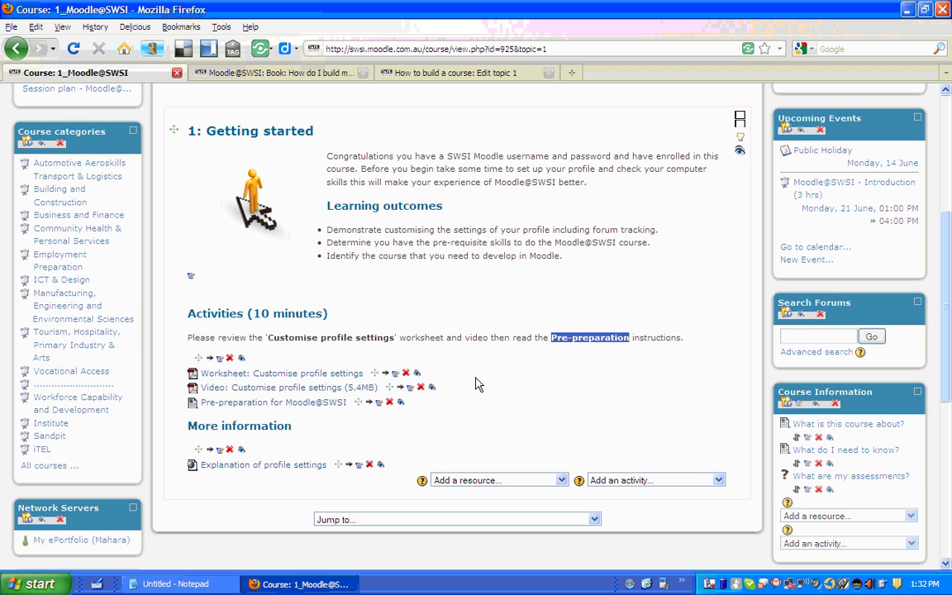
left_click(559, 337)
left_click_drag(550, 337, 629, 334)
left_click(506, 335)
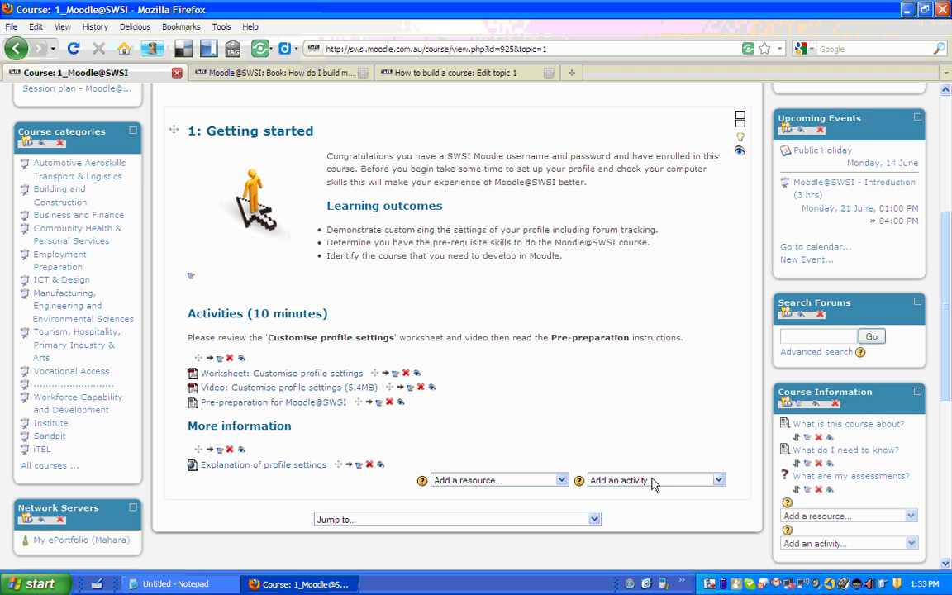
Highlight the full review instruction under Activities, followed by the "(10 minutes)" duration in the Activities heading
left_click_drag(696, 345, 189, 333)
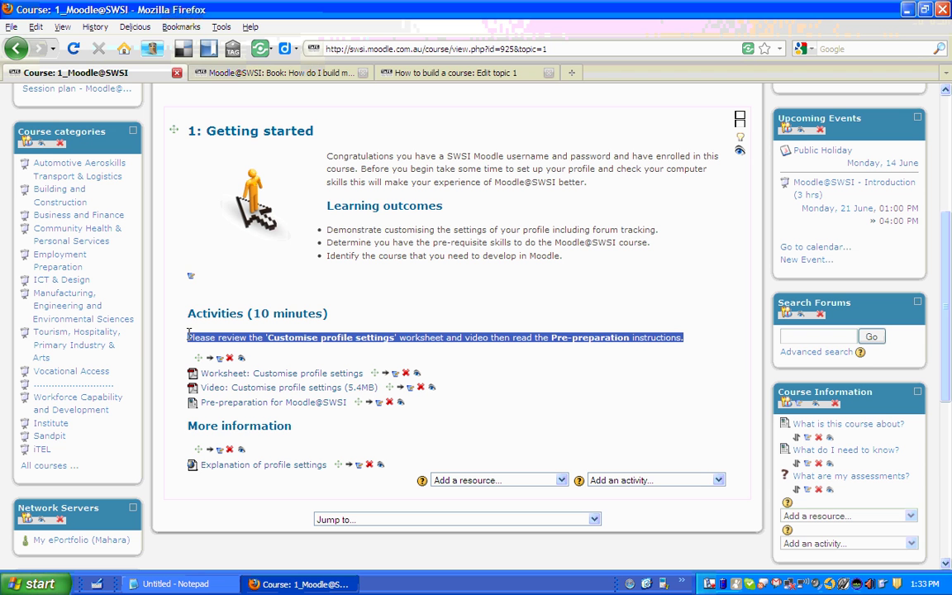
left_click(361, 318)
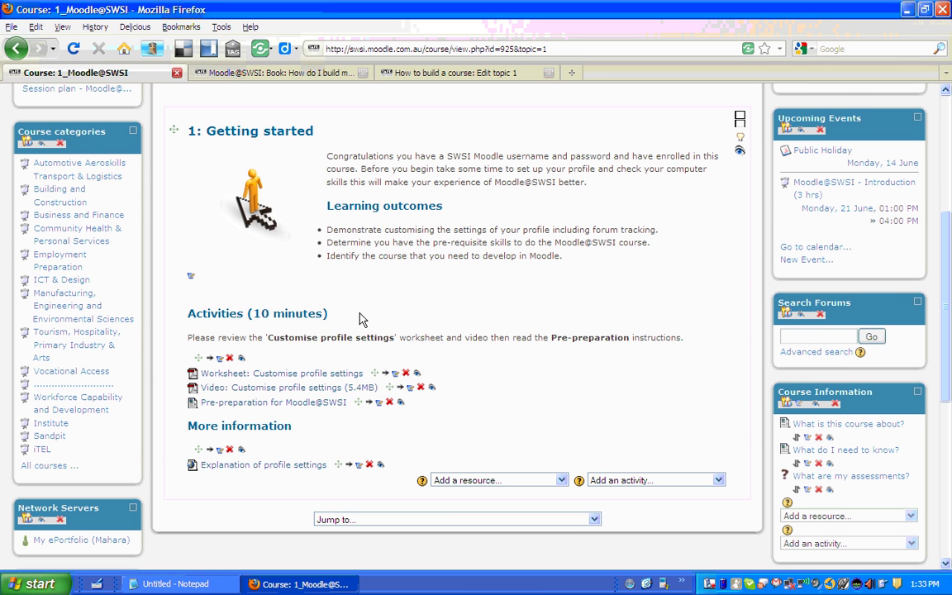
left_click_drag(328, 314, 247, 313)
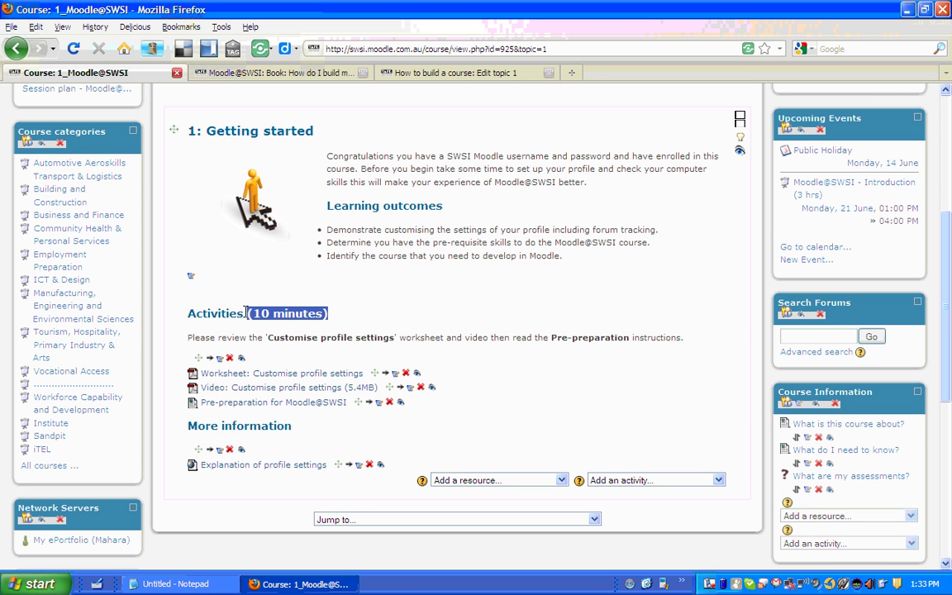